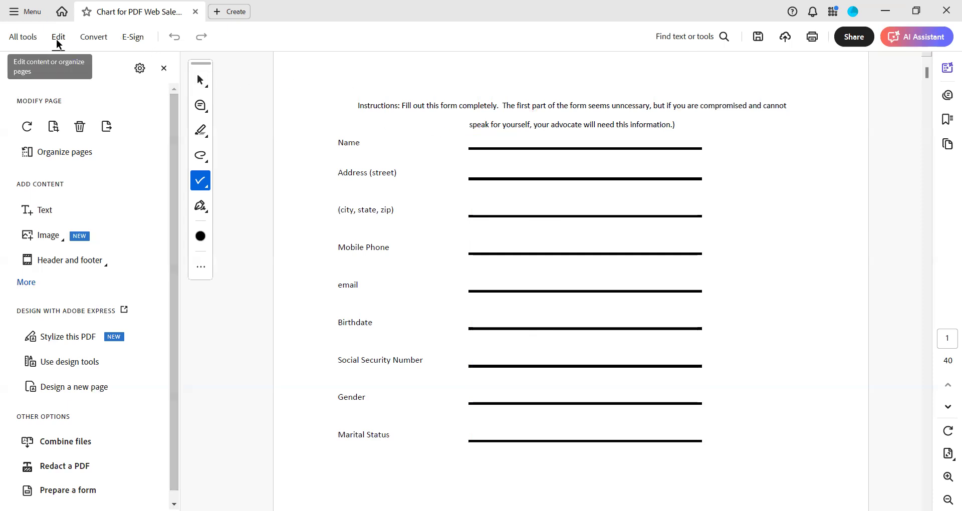
- Add the text "type" on the Name line of the form's first page
left_click(200, 81)
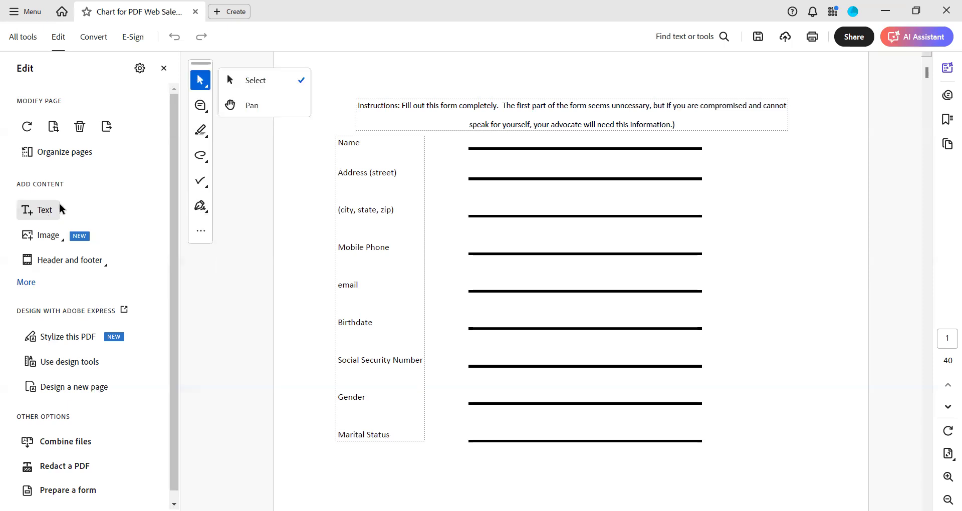
left_click(199, 232)
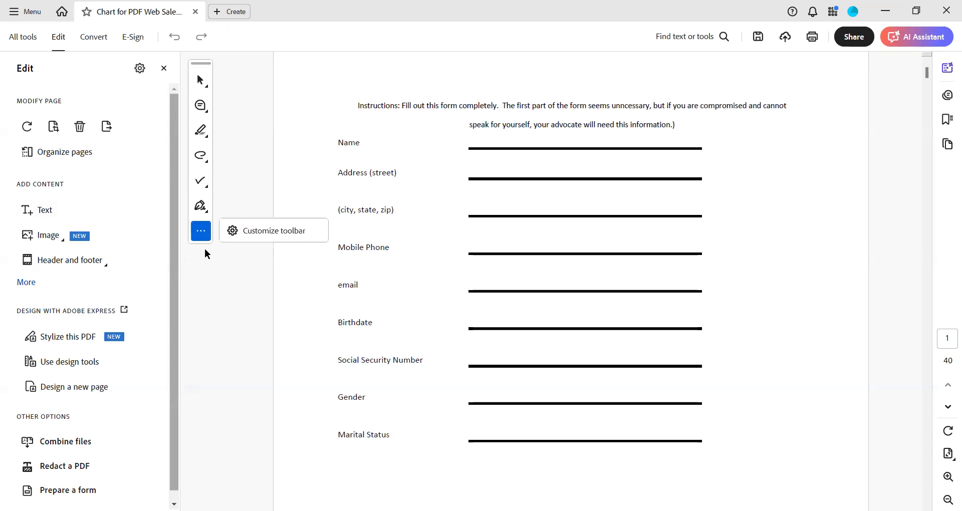
left_click(208, 183)
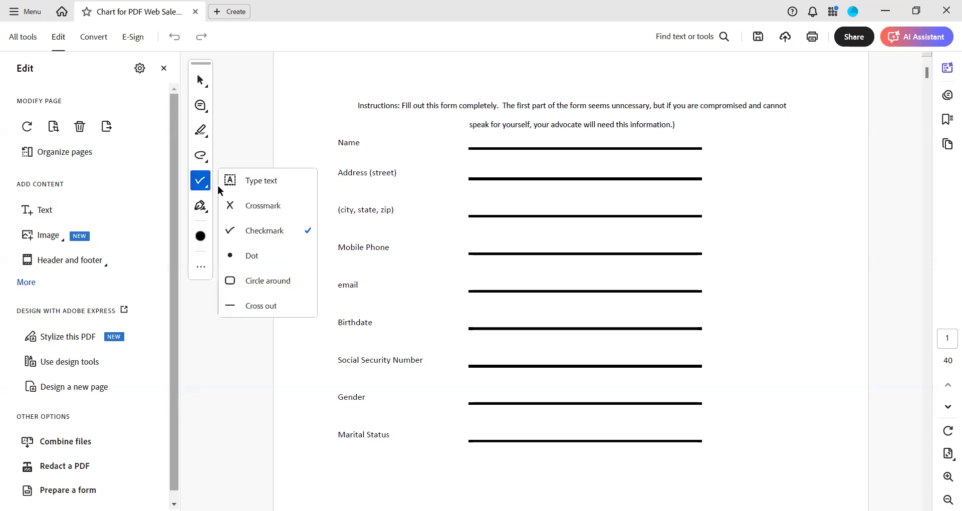
left_click(261, 180)
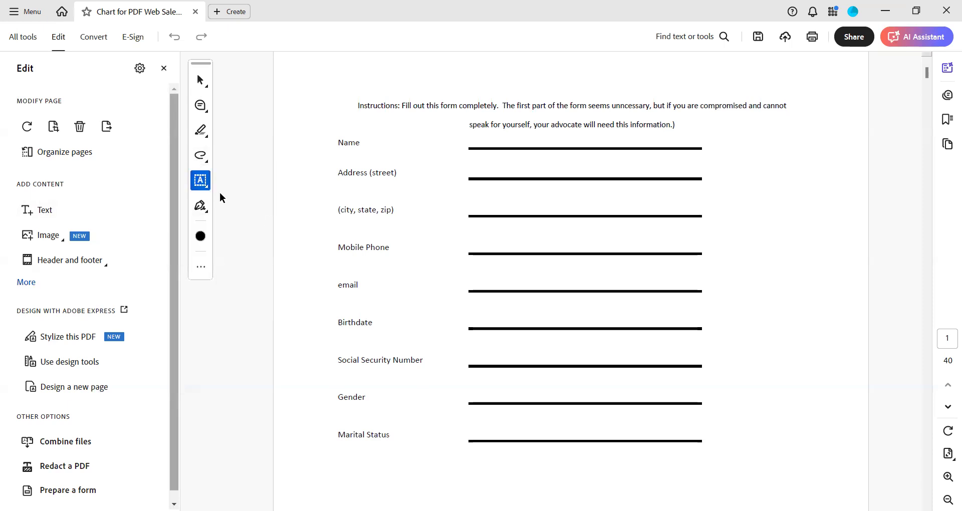
left_click(485, 140)
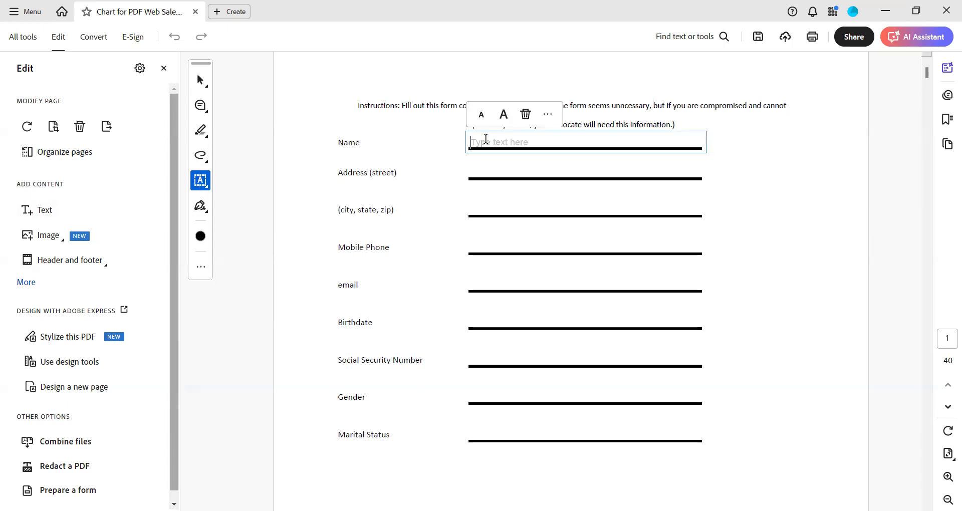
type("type")
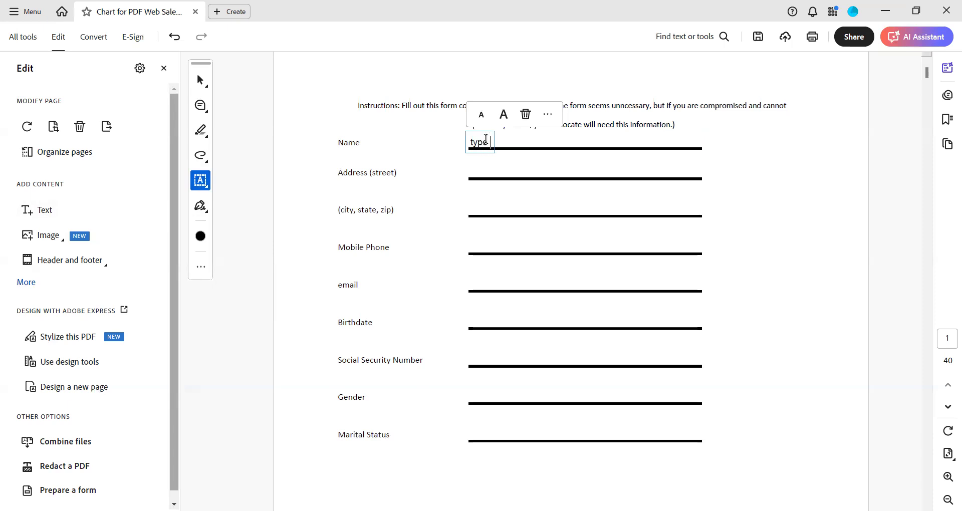
left_click(546, 180)
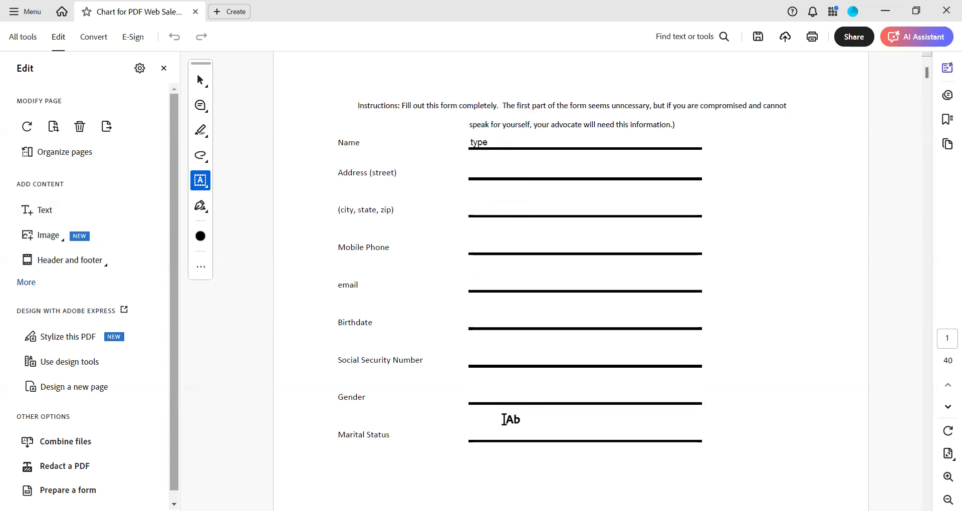
- Place a checkmark at the No box for Scattered Rugs in the Home Environment Safety table on page 3
scroll(504, 419, "down", 10)
scroll(504, 419, "up", 10)
scroll(511, 255, "down", 10)
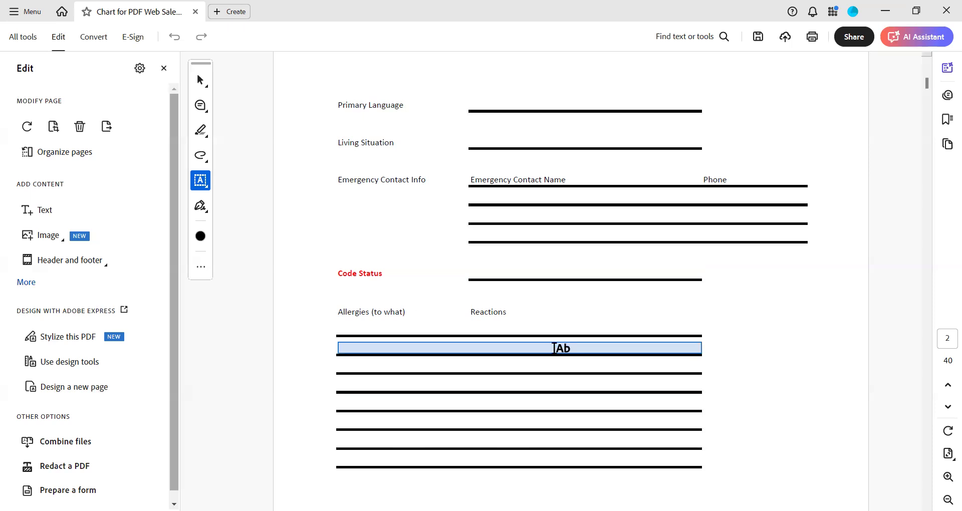
scroll(556, 355, "down", 5)
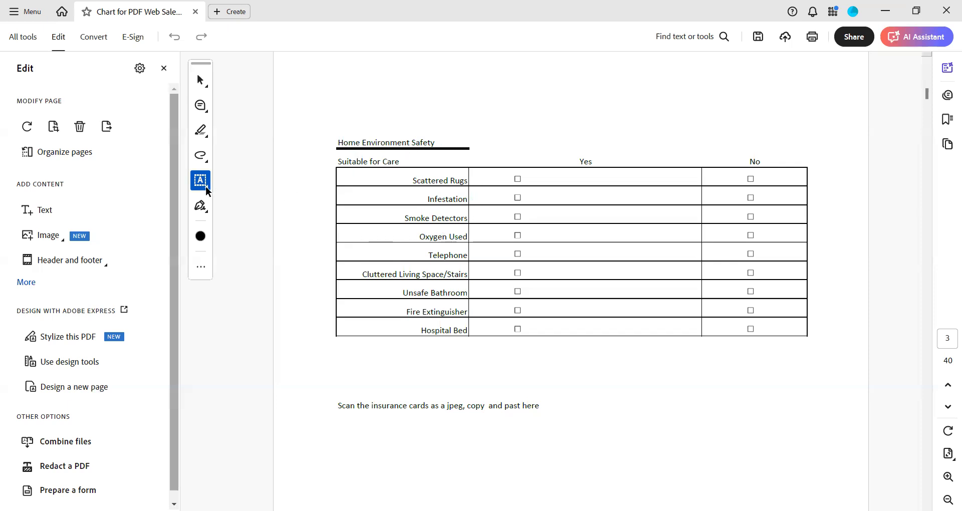
left_click(206, 186)
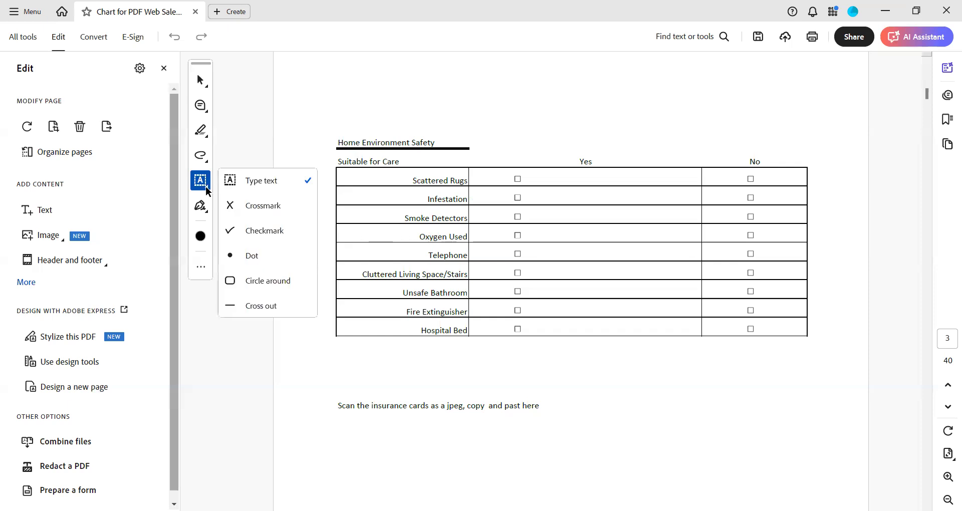
left_click(265, 229)
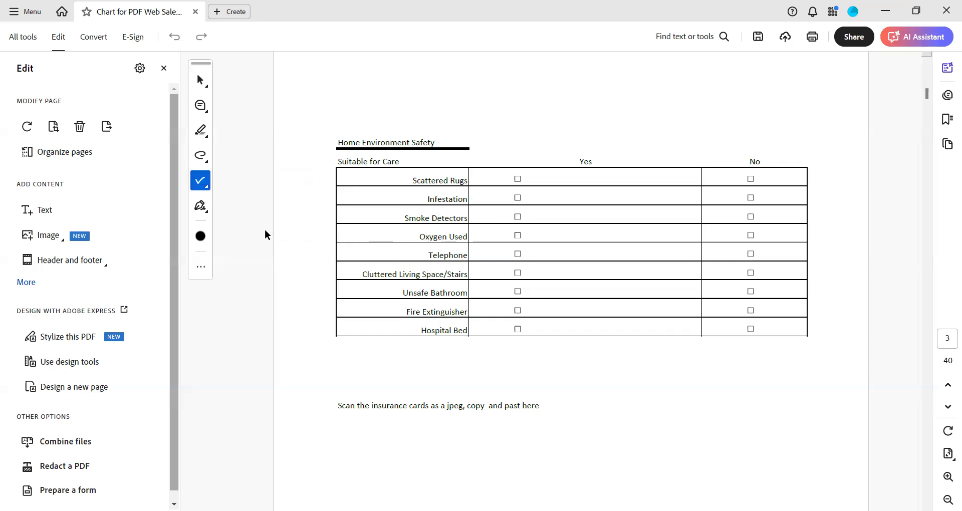
right_click(760, 181)
left_click(747, 180)
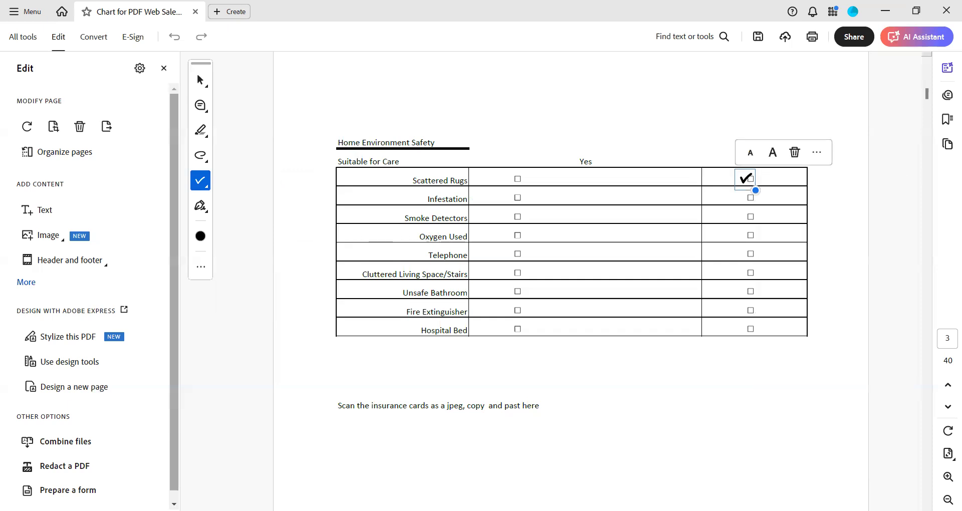
left_click(821, 157)
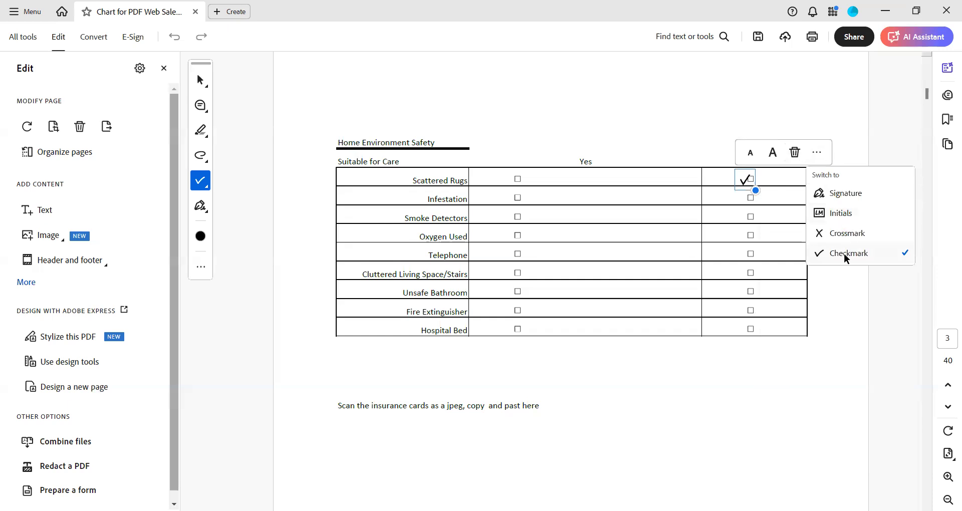
left_click(847, 253)
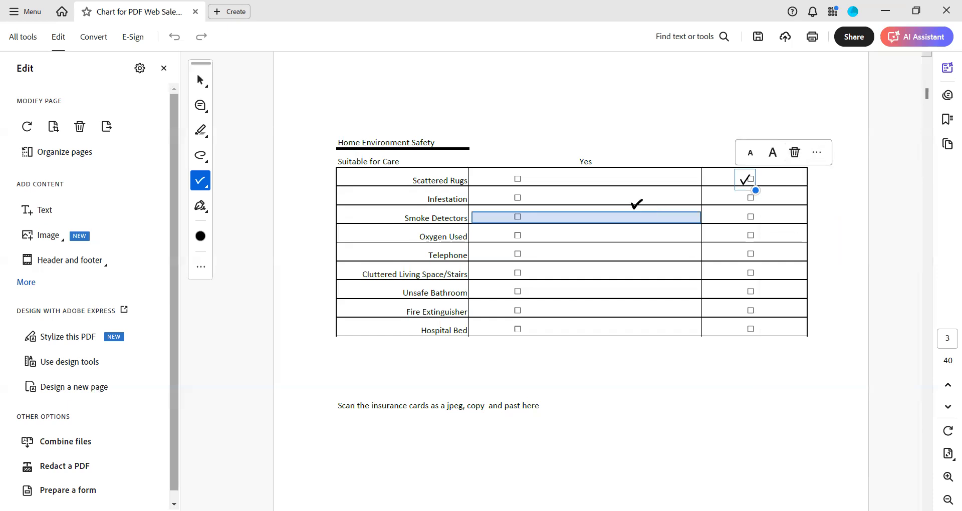
- Add a text entry in the Yes cell for Scattered Rugs and switch it to a checkmark
right_click(523, 180)
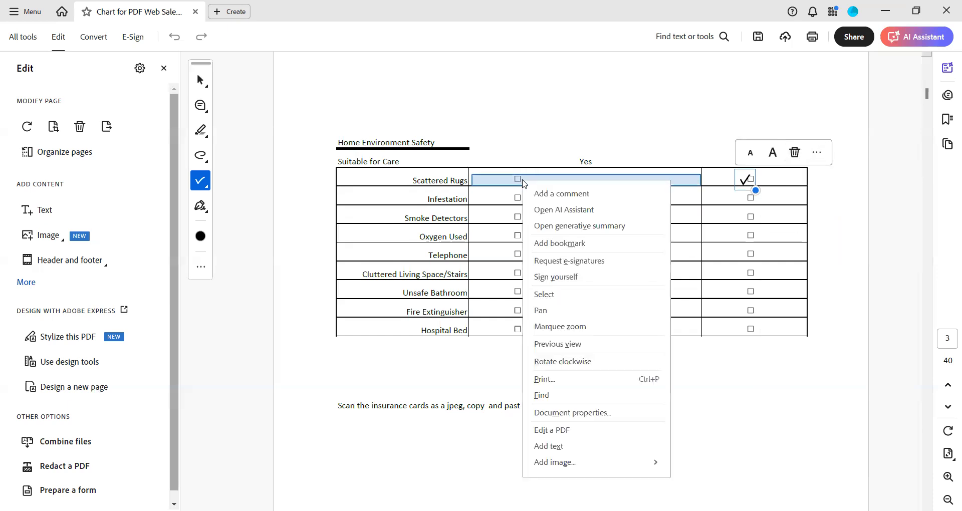
left_click(522, 180)
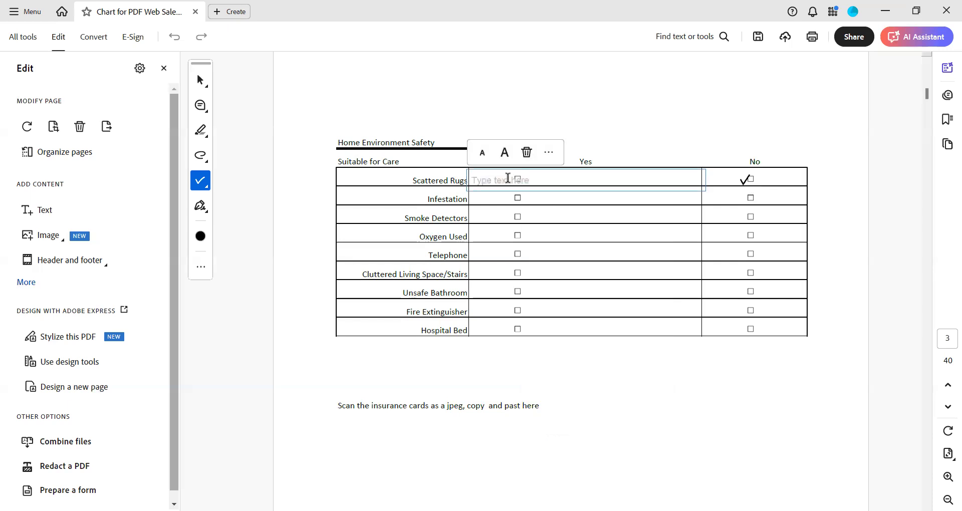
left_click(549, 154)
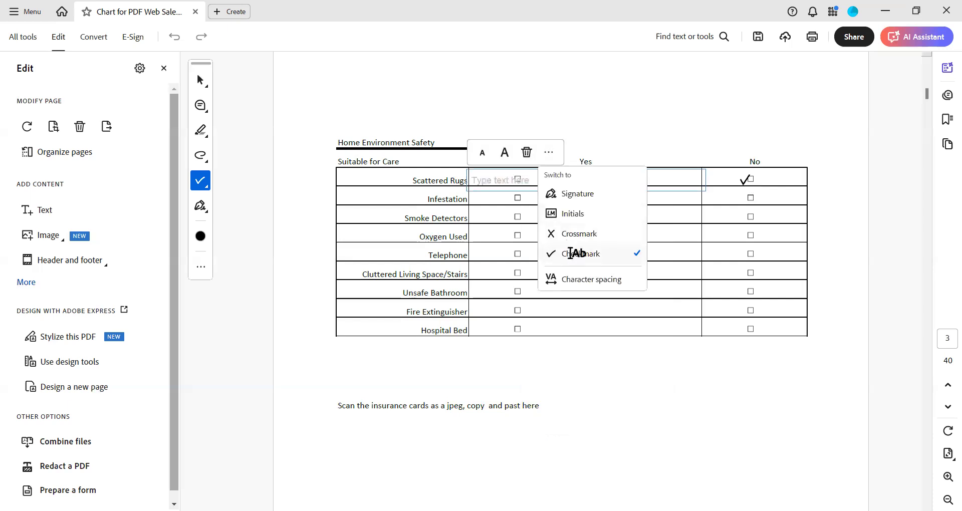
left_click(571, 254)
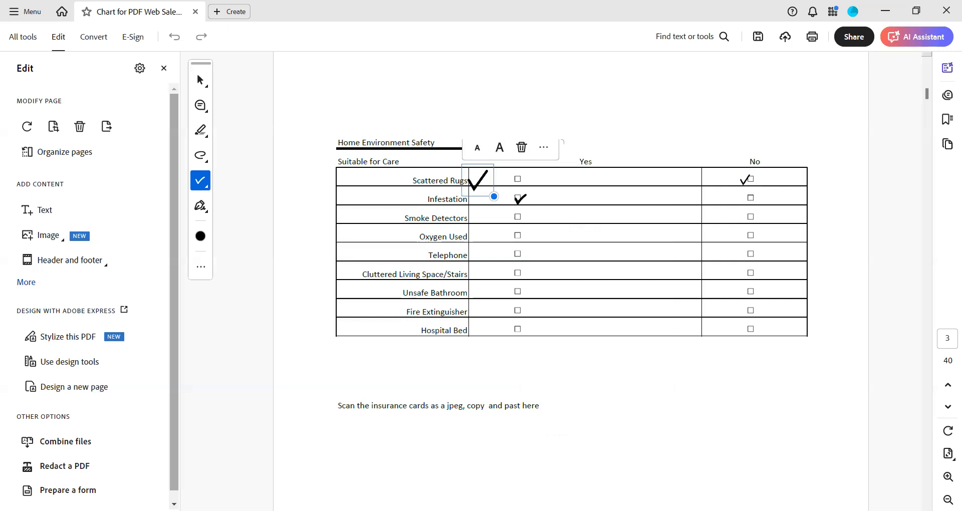
- Add a text entry in the Yes cell for Smoke Detectors and switch it to a checkmark
left_click(522, 215)
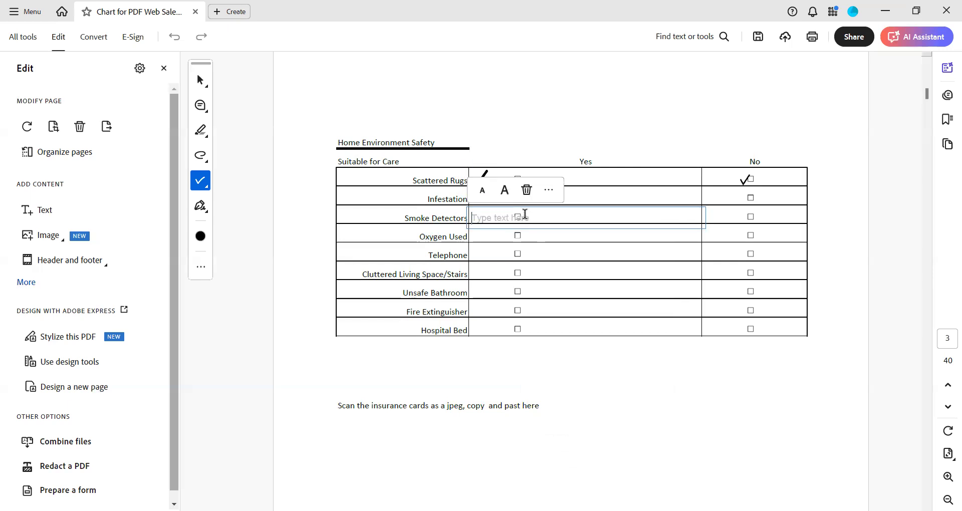
left_click(593, 186)
left_click(482, 189)
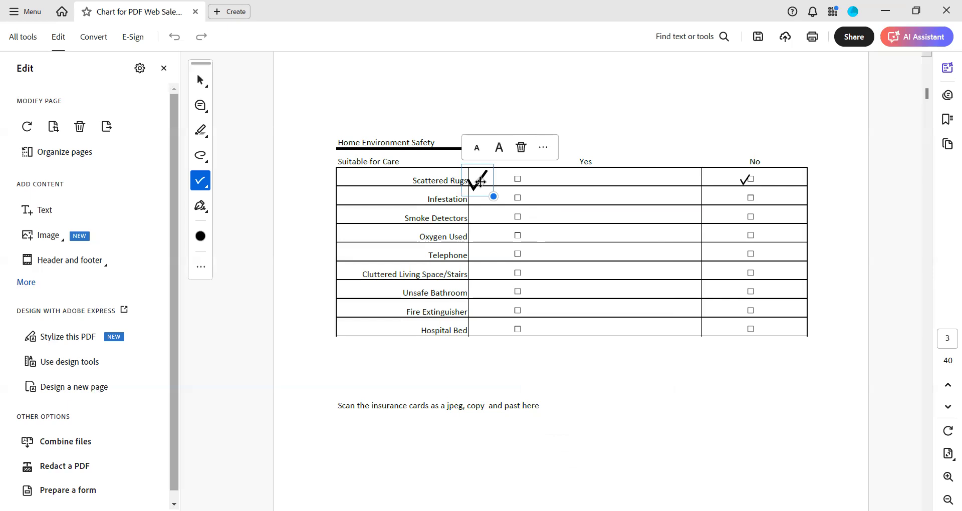
left_click(545, 149)
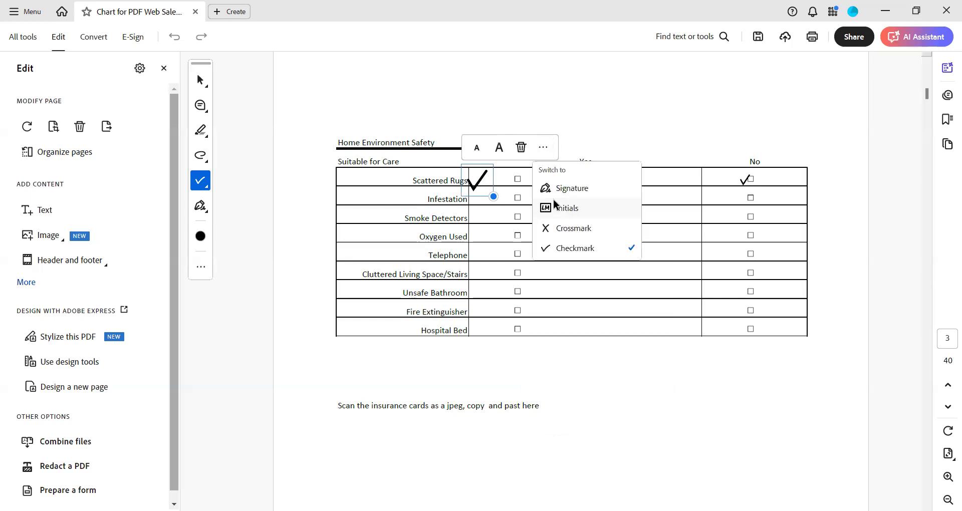
left_click(562, 246)
left_click(514, 217)
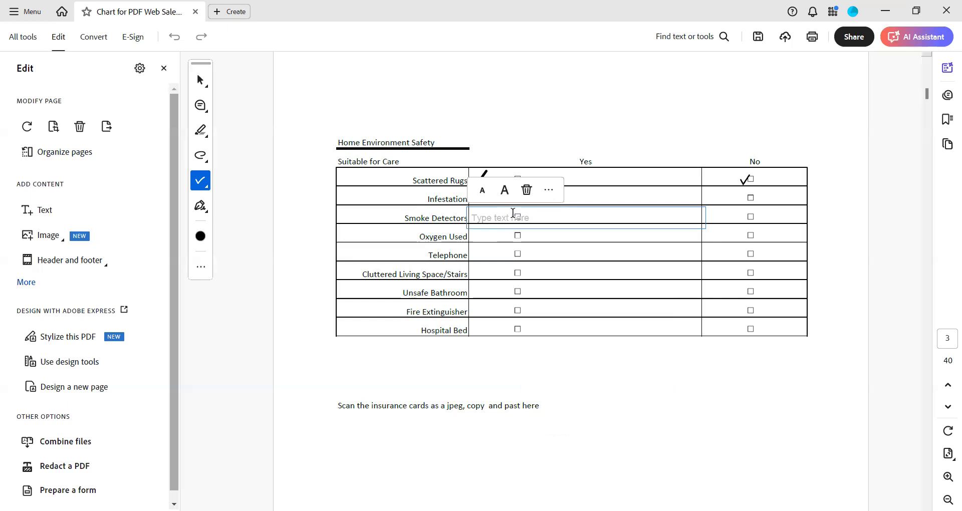
left_click(545, 191)
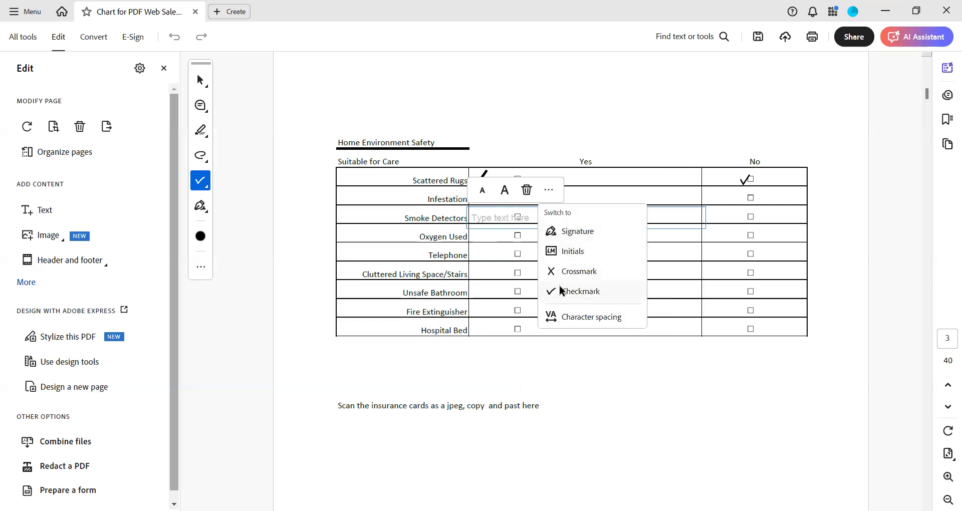
left_click(561, 291)
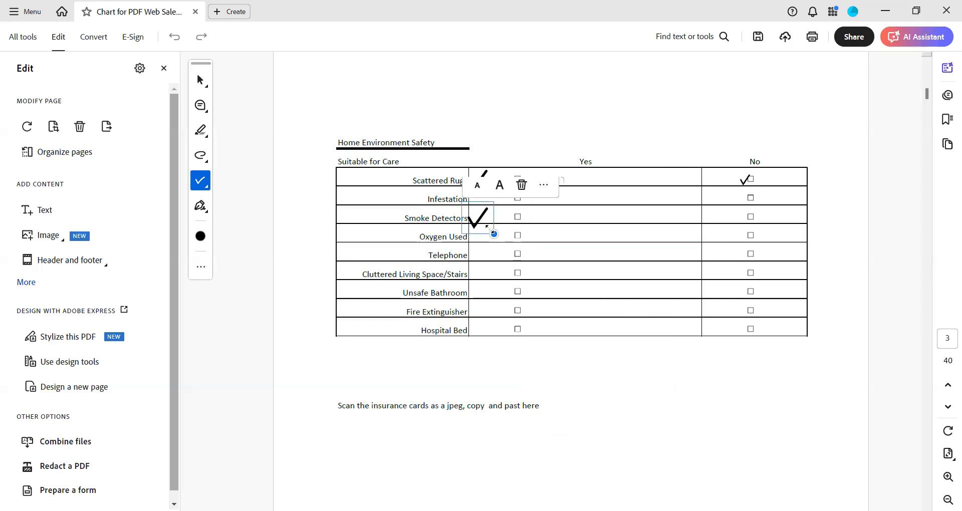
- Place checkmarks in the Yes column for Oxygen Used and Telephone
left_click(518, 233)
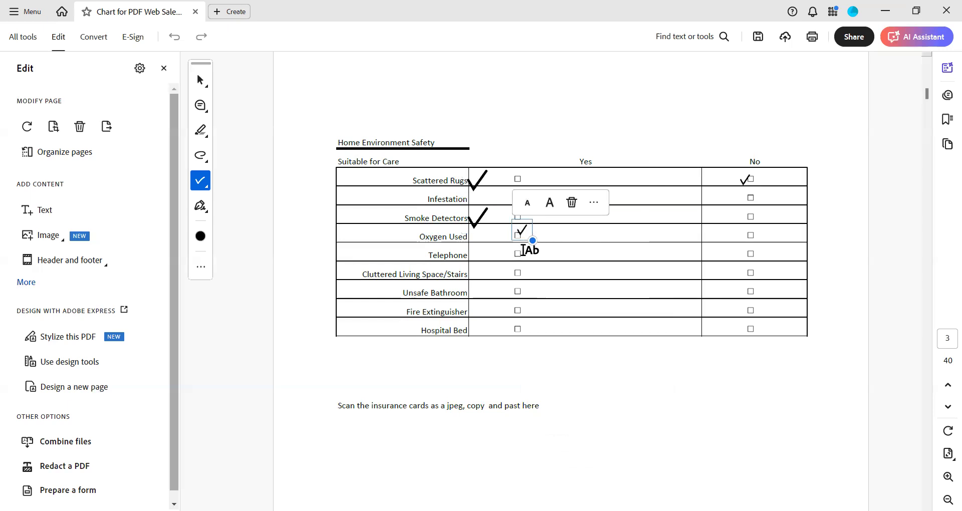
left_click(523, 250)
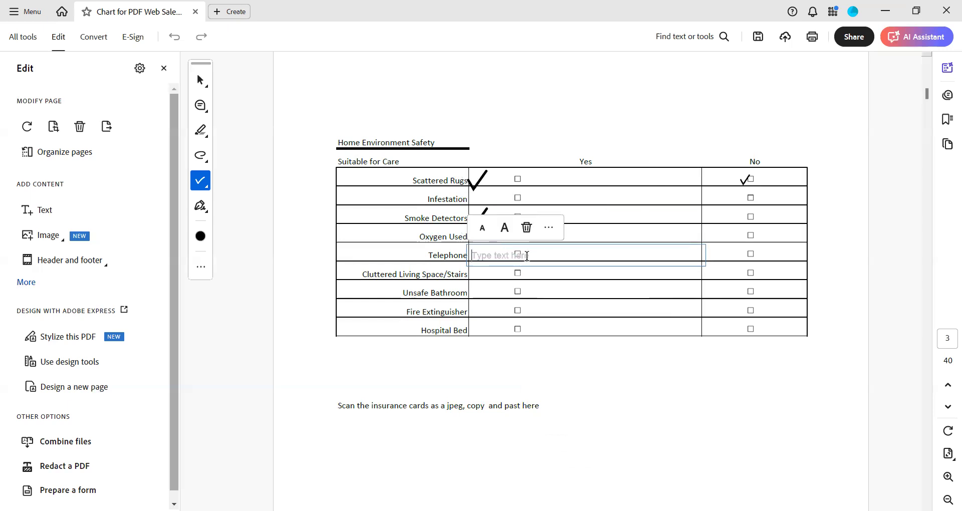
left_click(549, 230)
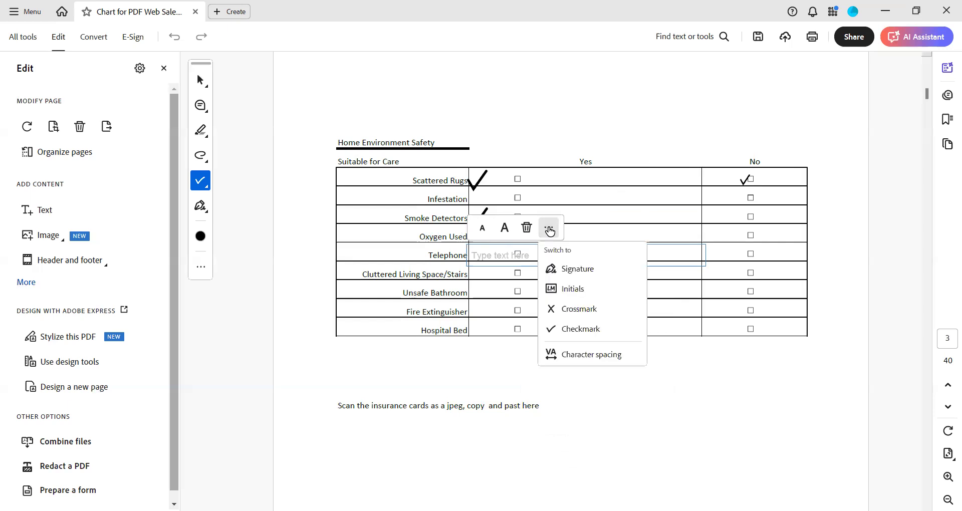
left_click(573, 329)
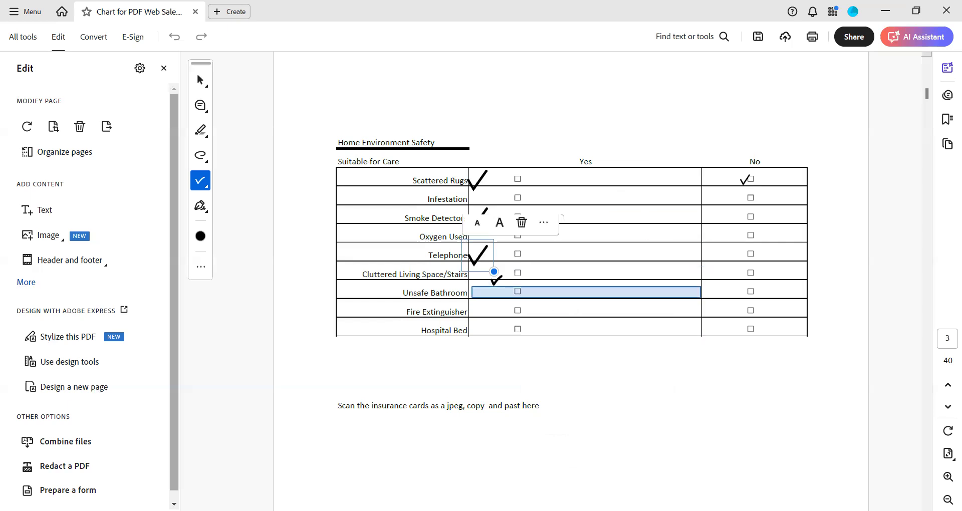
left_click(515, 290)
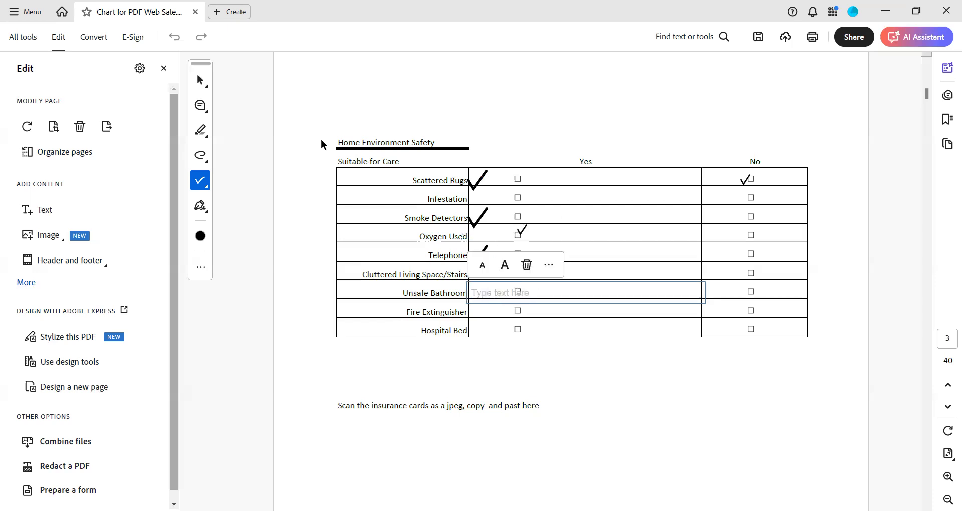
left_click(203, 80)
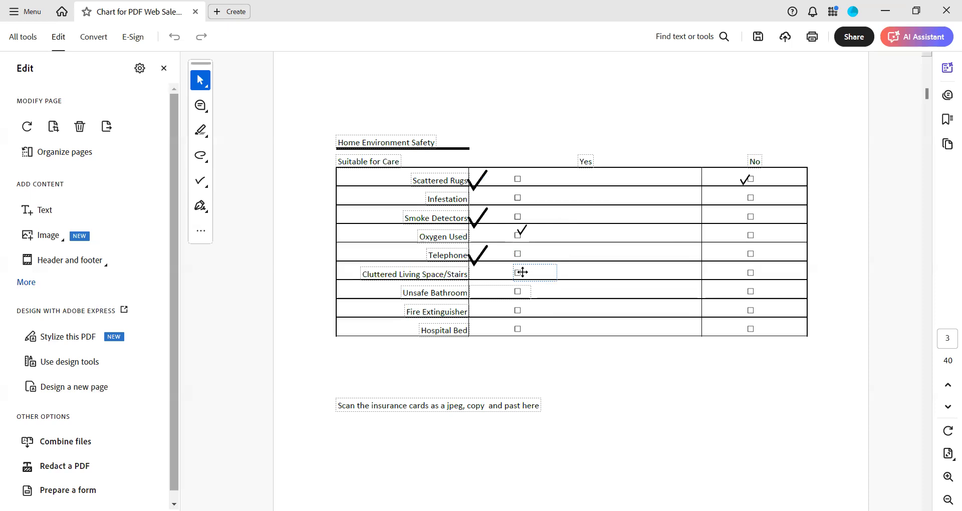
left_click(522, 272)
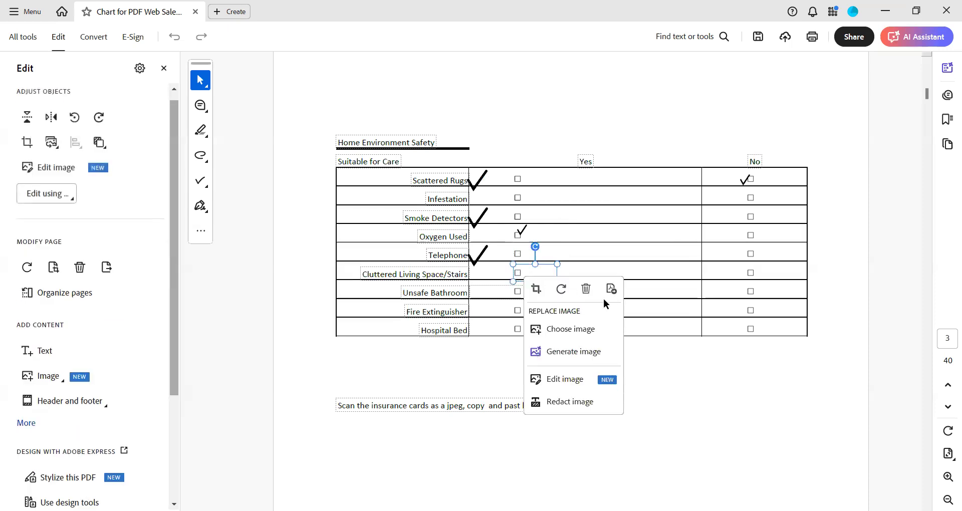
left_click(573, 247)
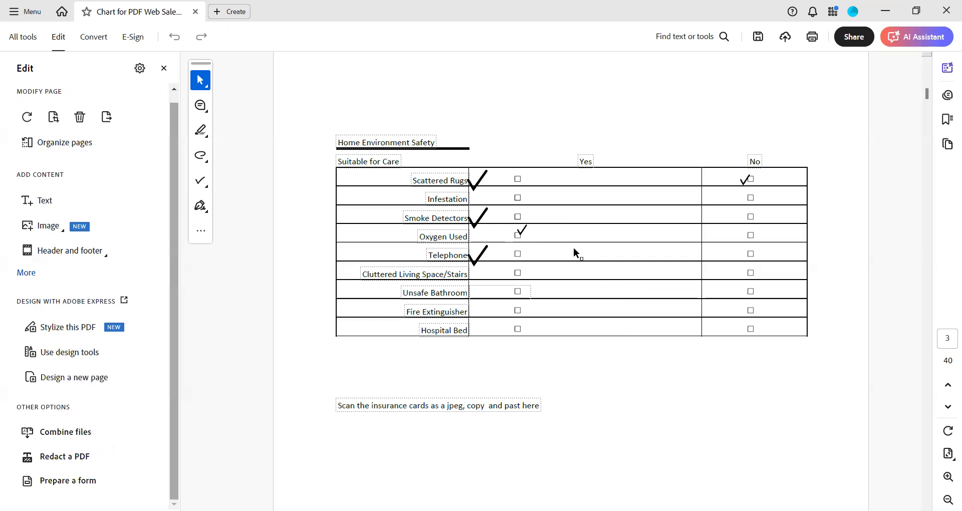
- Place checkmarks in the Yes column for Cluttered Living Space/Stairs and Unsafe Bathroom, and return to the Select tool
left_click(200, 181)
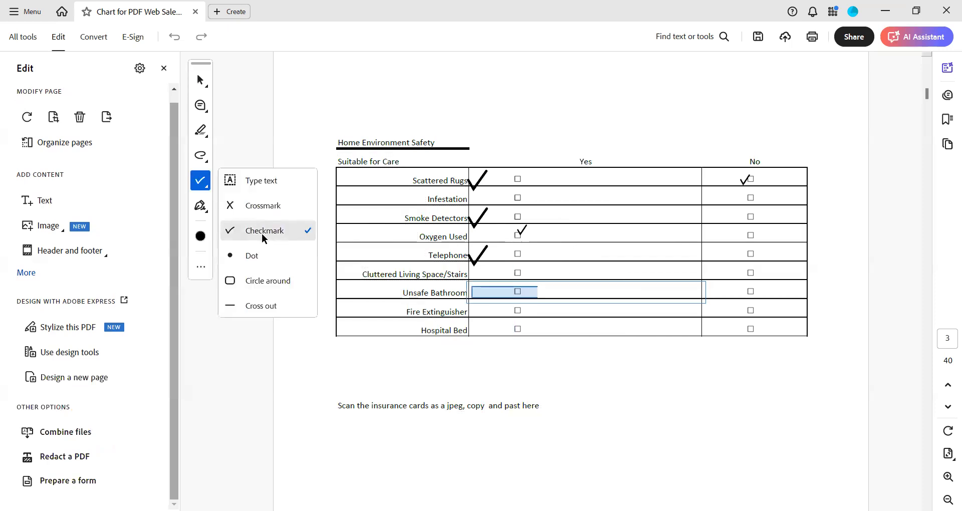
left_click(262, 232)
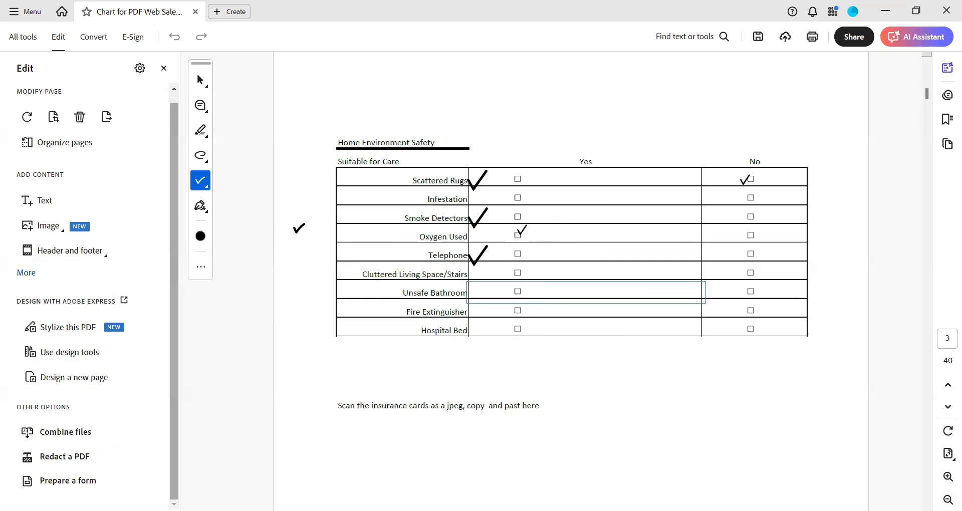
left_click(525, 273)
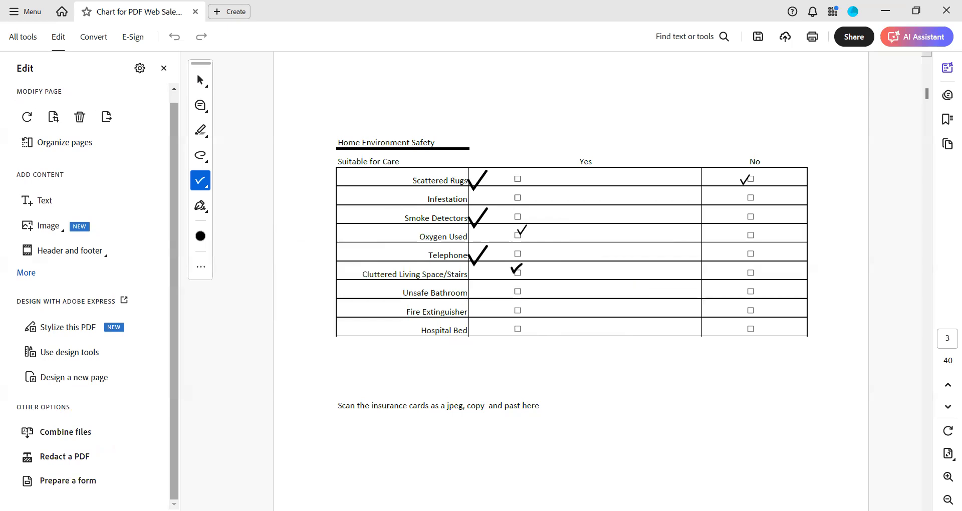
left_click(515, 289)
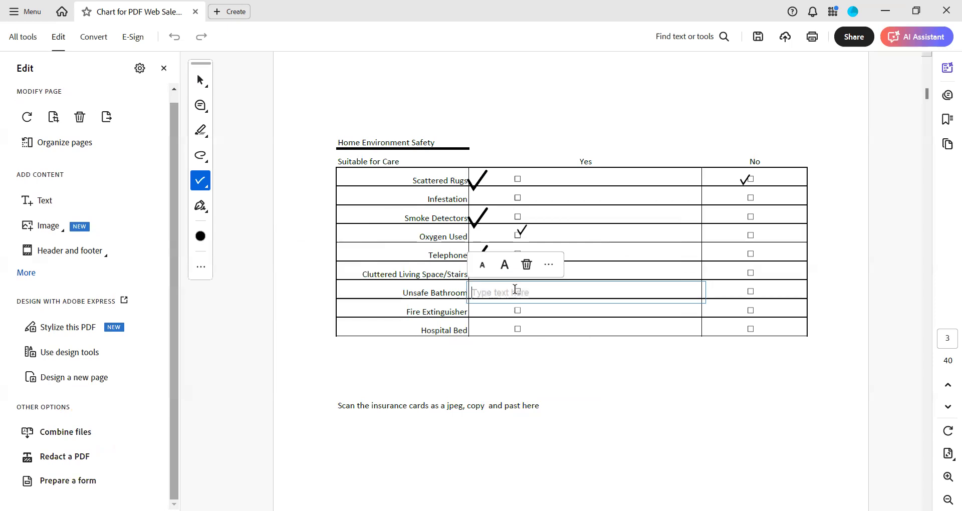
left_click(543, 264)
left_click(568, 366)
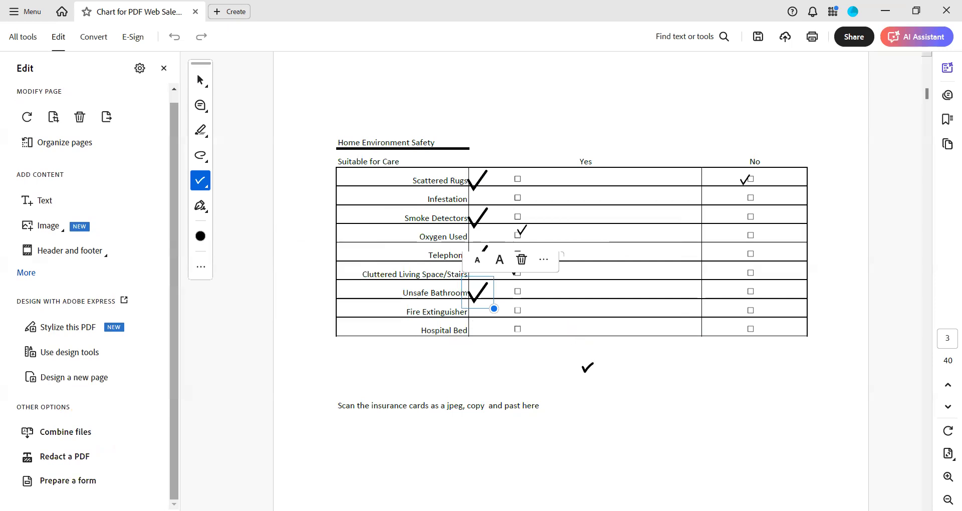
left_click(200, 80)
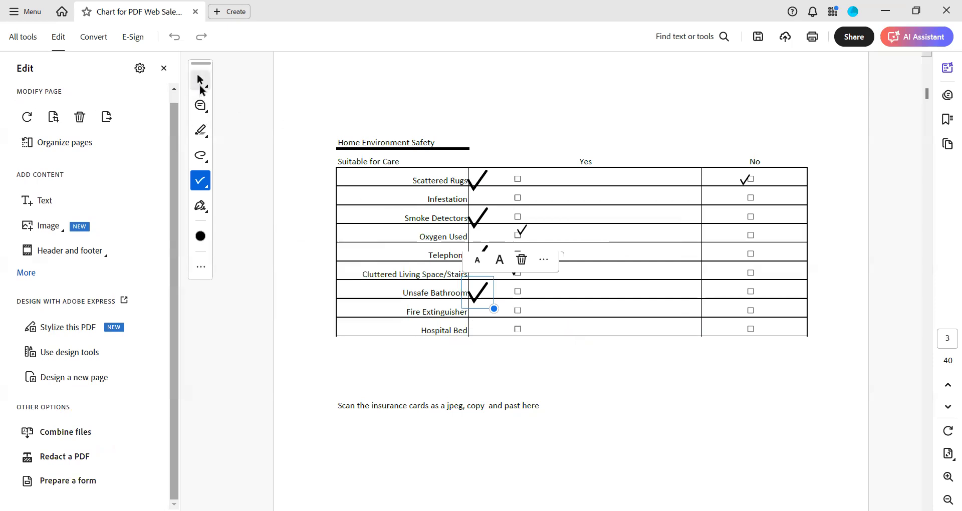
left_click(201, 81)
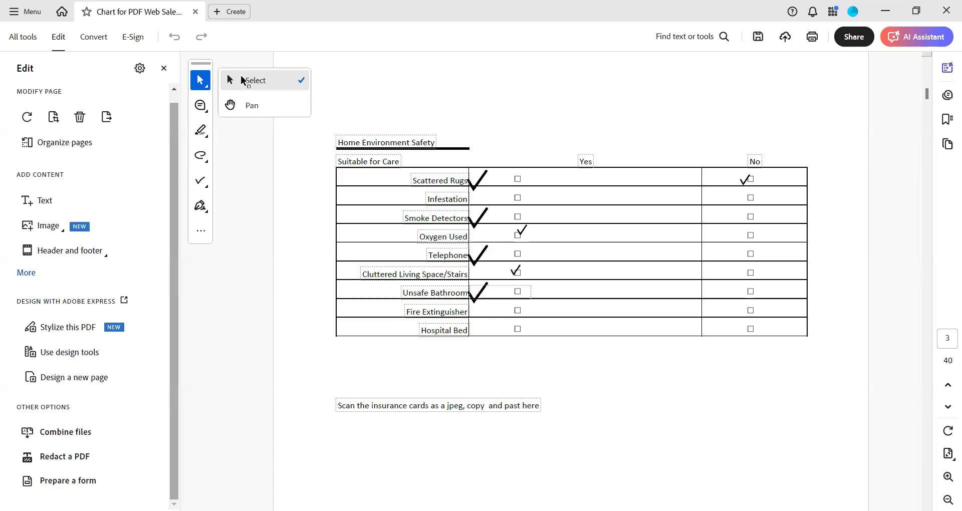
left_click(242, 80)
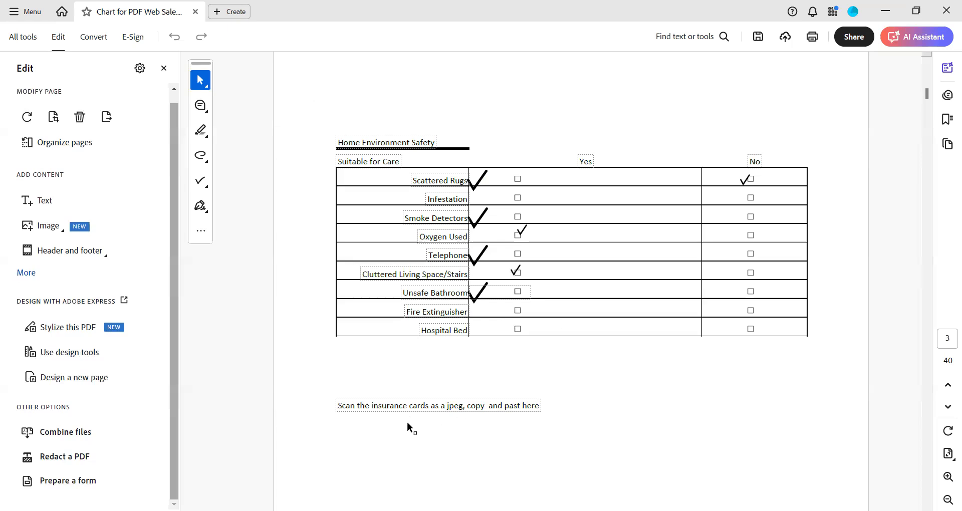
- Insert the image file anton-8q-U8X1zkvl-unsplash from the Marketing folder onto page 3
scroll(407, 423, "down", 1)
scroll(412, 413, "up", 1)
left_click(58, 225)
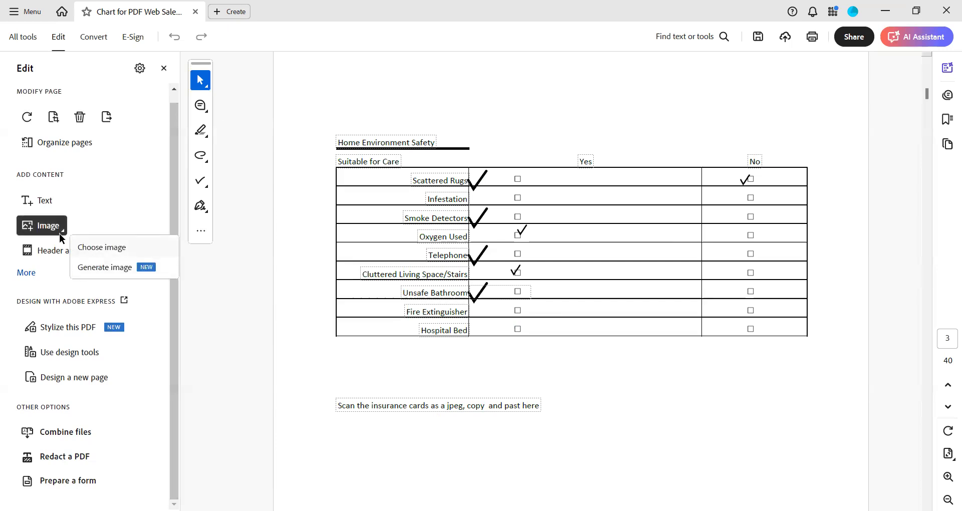
left_click(95, 249)
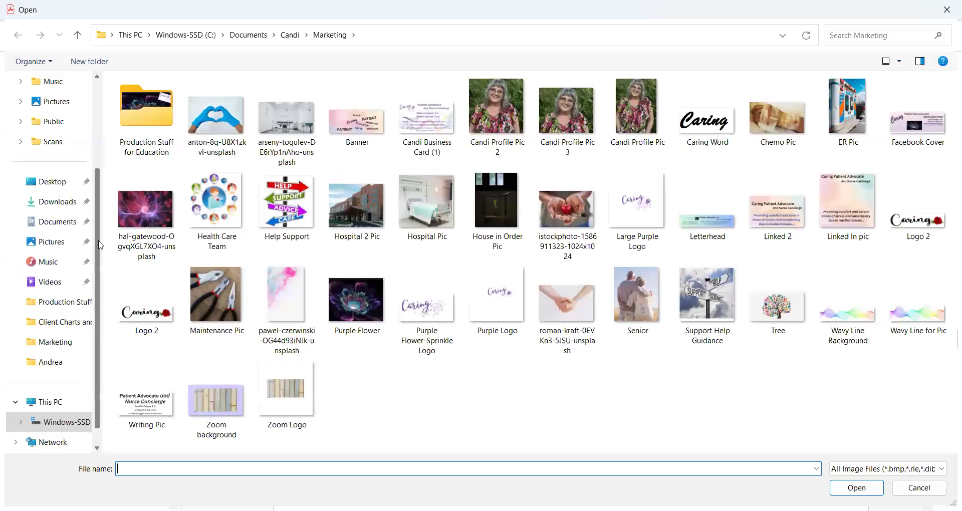
left_click(229, 119)
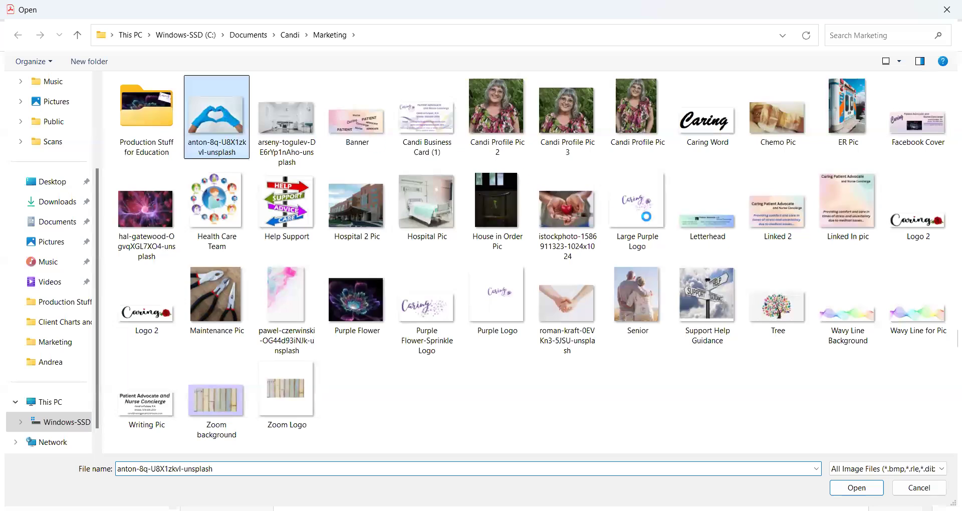
left_click(835, 491)
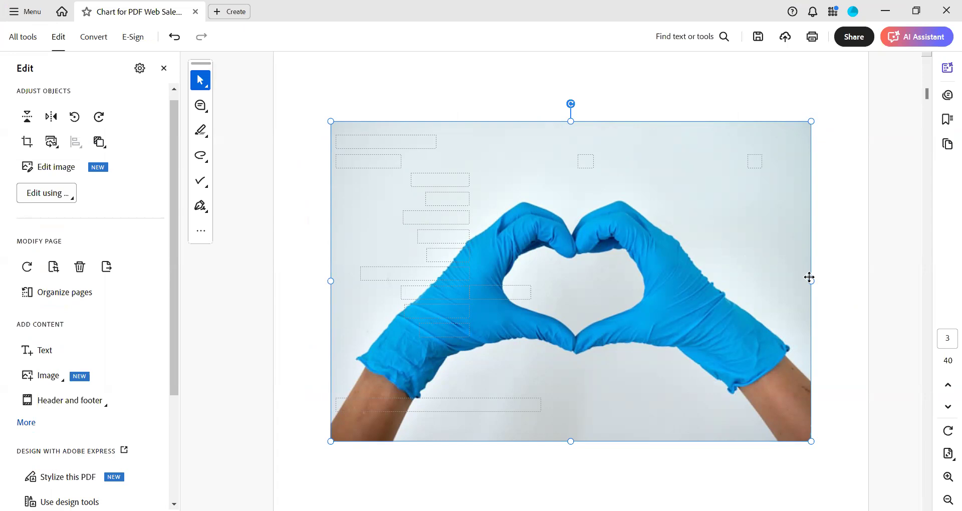
- Shrink the gloved-hands image on page 3 to a small thumbnail and place it just below the insurance card scanning instruction
key("Delete")
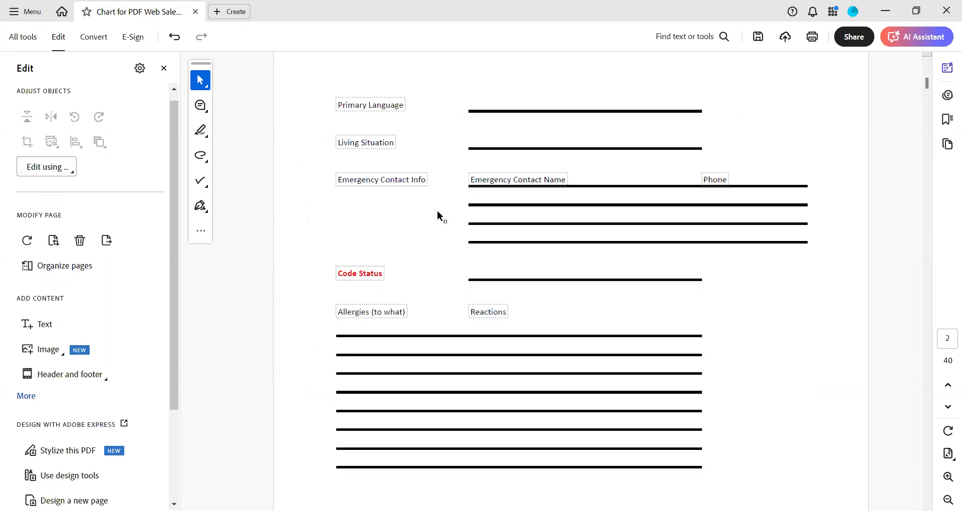
scroll(51, 331, "down", 3)
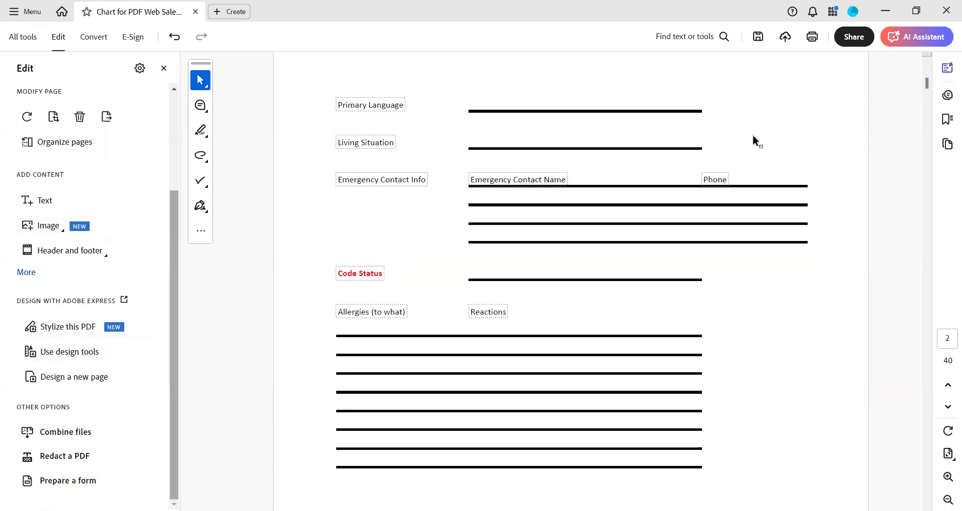
scroll(663, 180, "down", 15)
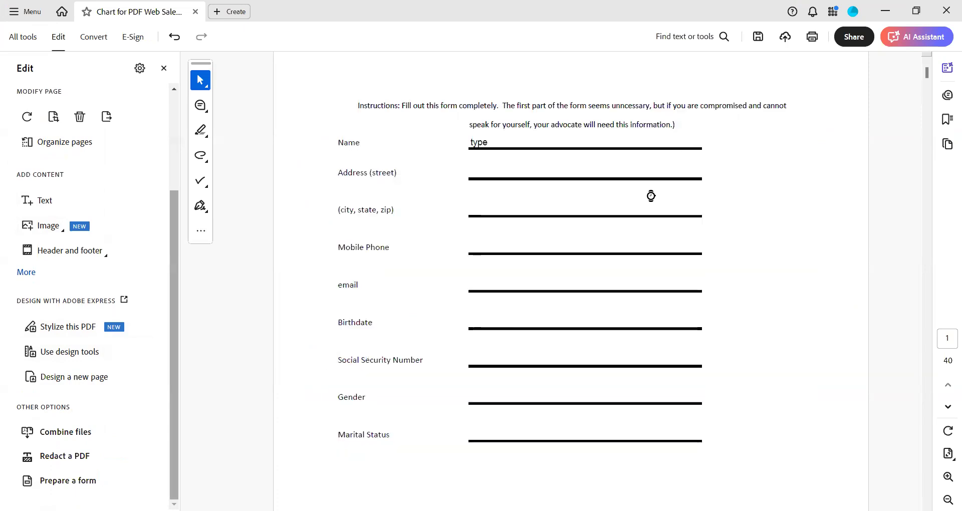
scroll(643, 205, "up", 5)
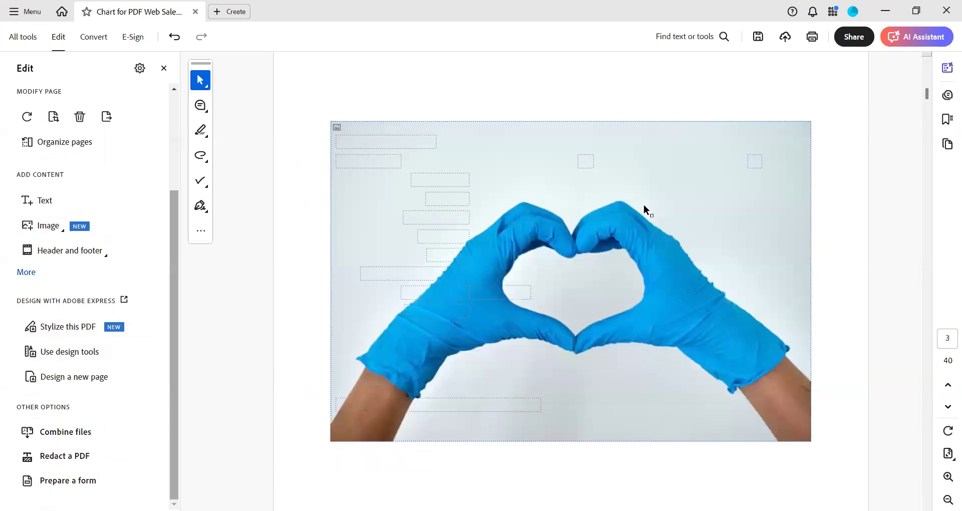
scroll(643, 206, "down", 2)
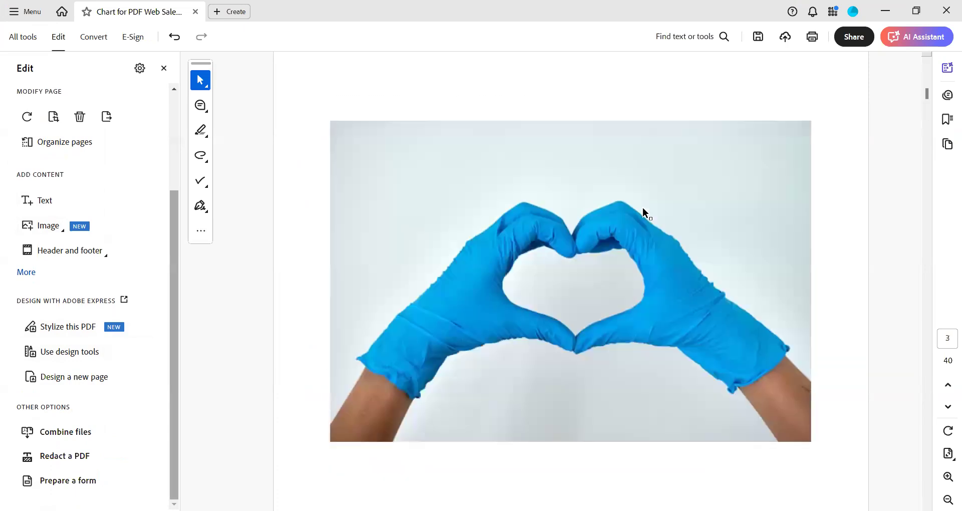
left_click(807, 313)
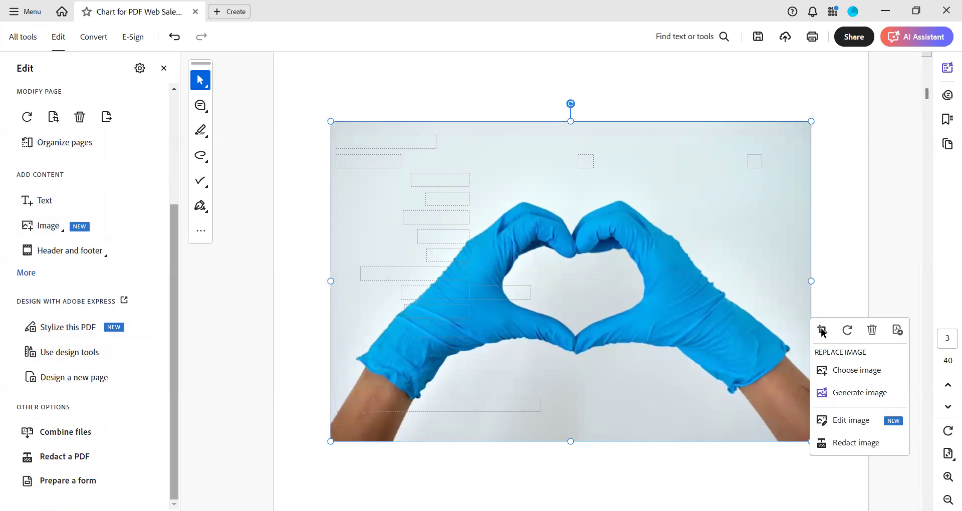
left_click(808, 279)
left_click_drag(811, 121, 373, 384)
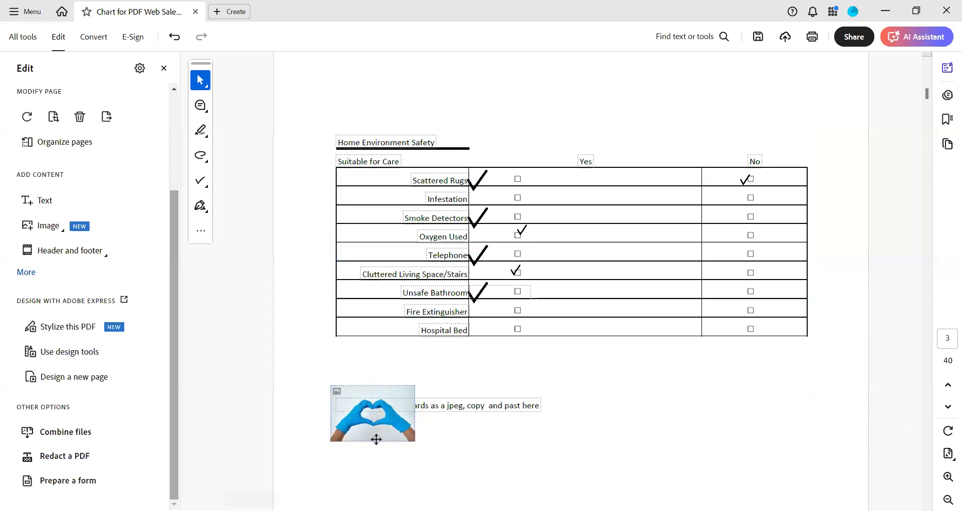
left_click_drag(376, 439, 376, 464)
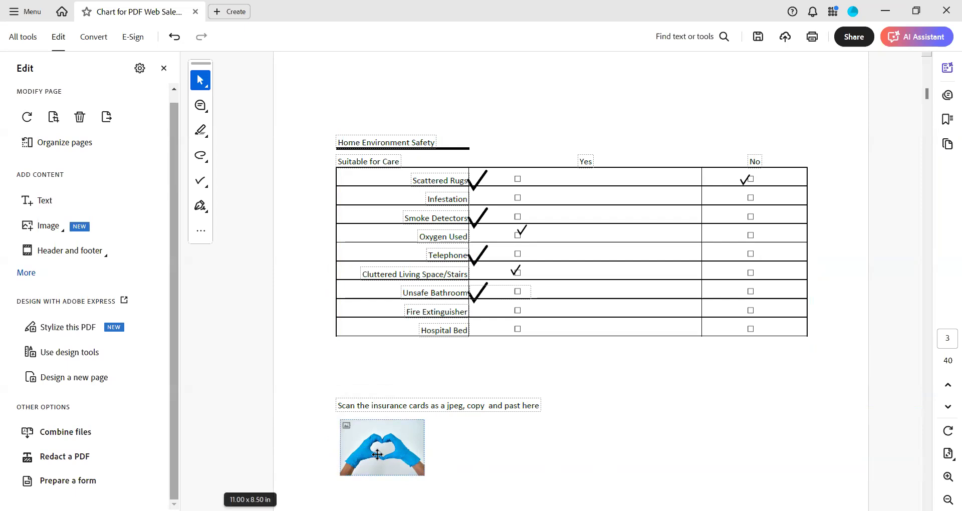
scroll(377, 454, "up", 2)
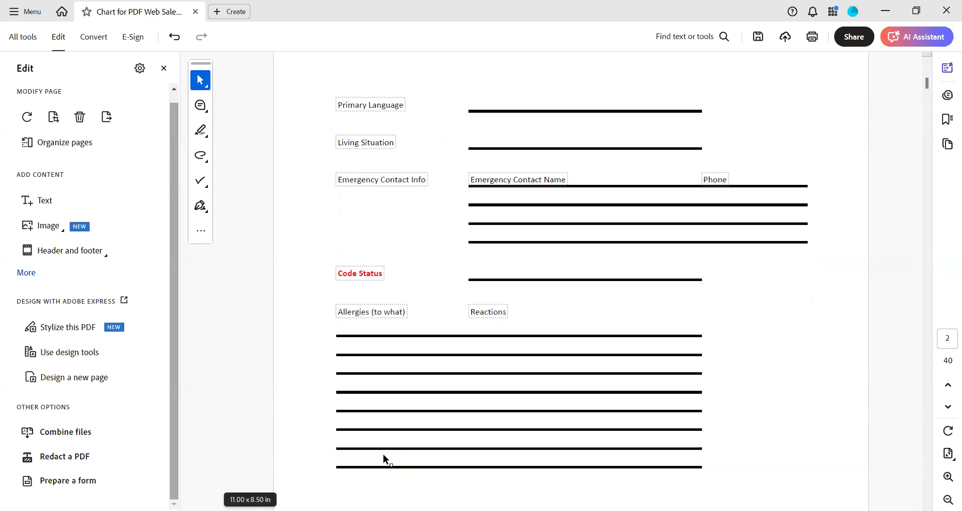
scroll(485, 397, "up", 2)
scroll(484, 397, "down", 2)
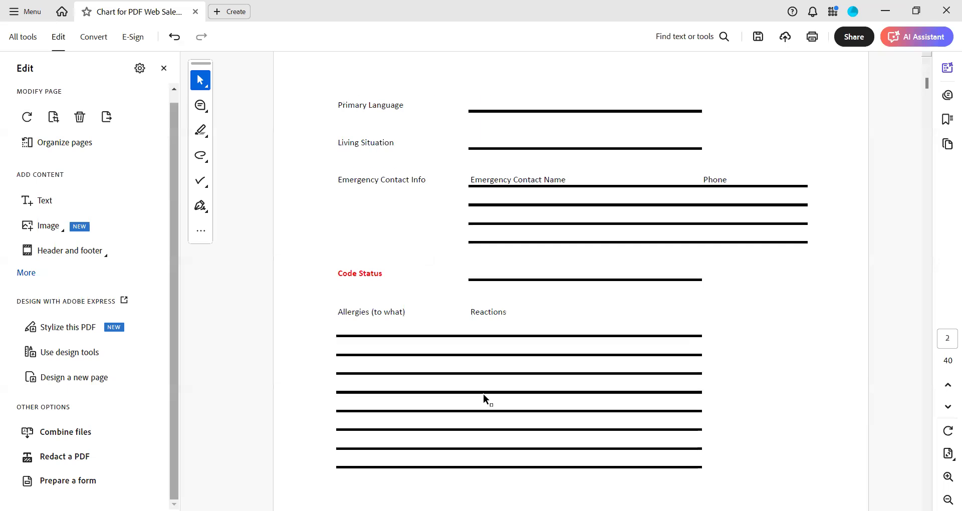
scroll(484, 397, "down", 2)
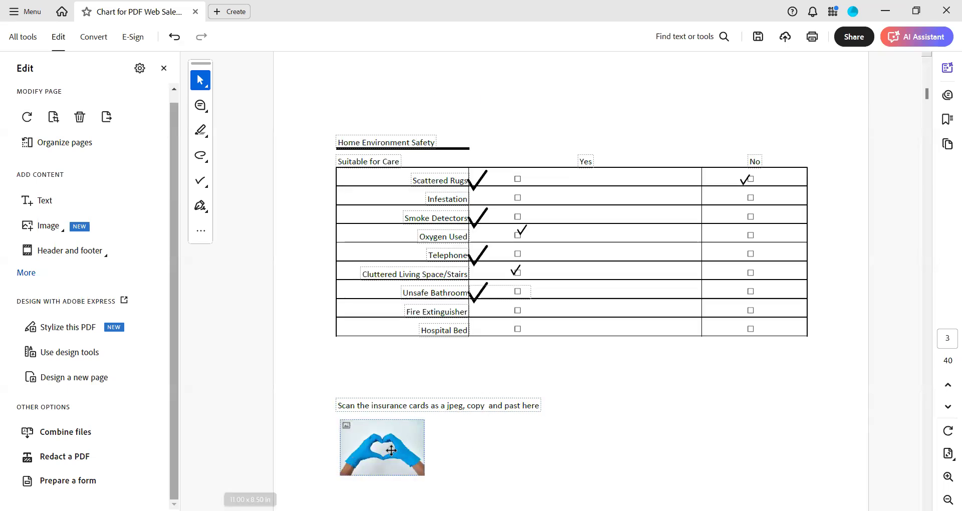
scroll(426, 450, "down", 1)
scroll(427, 449, "up", 2)
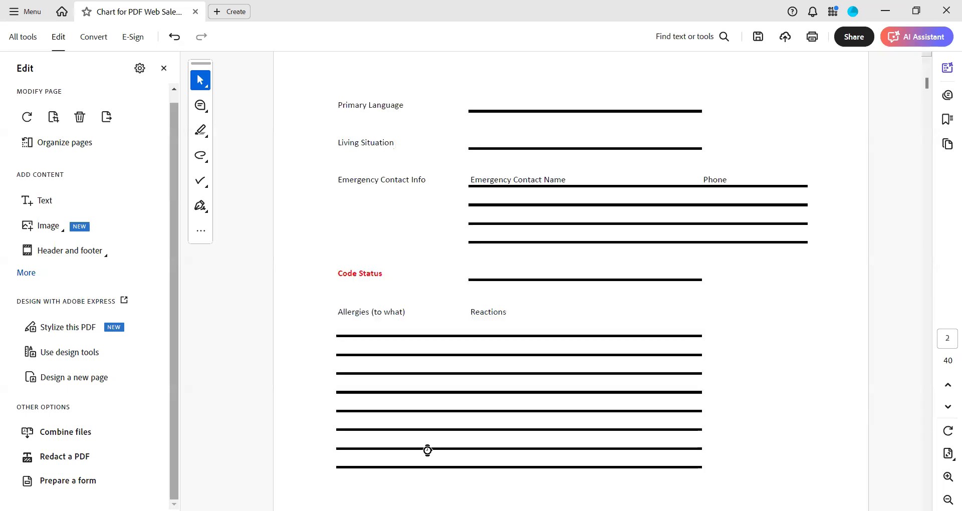
- Add the text "Anthem Blue Cross" on the first Medical Insurance Company line on page 4
scroll(427, 449, "down", 1)
scroll(426, 452, "down", 1)
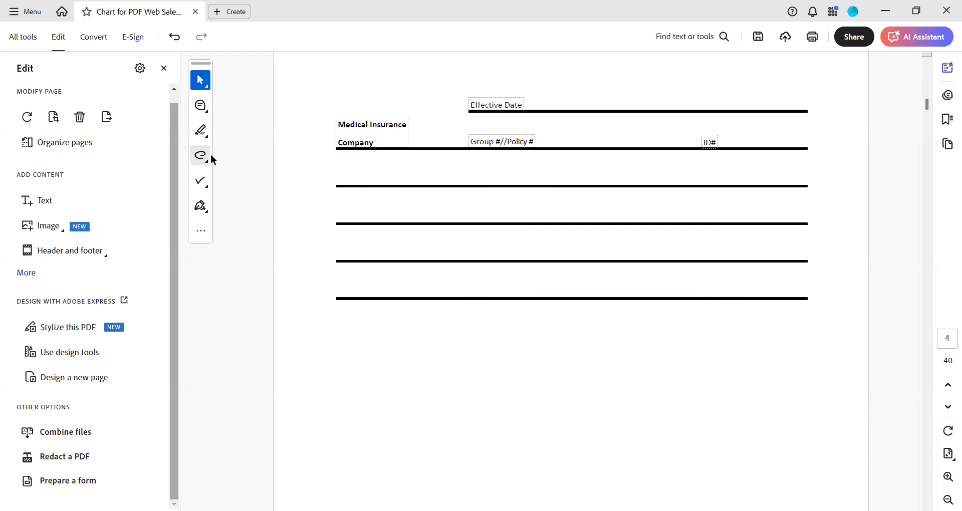
left_click(206, 182)
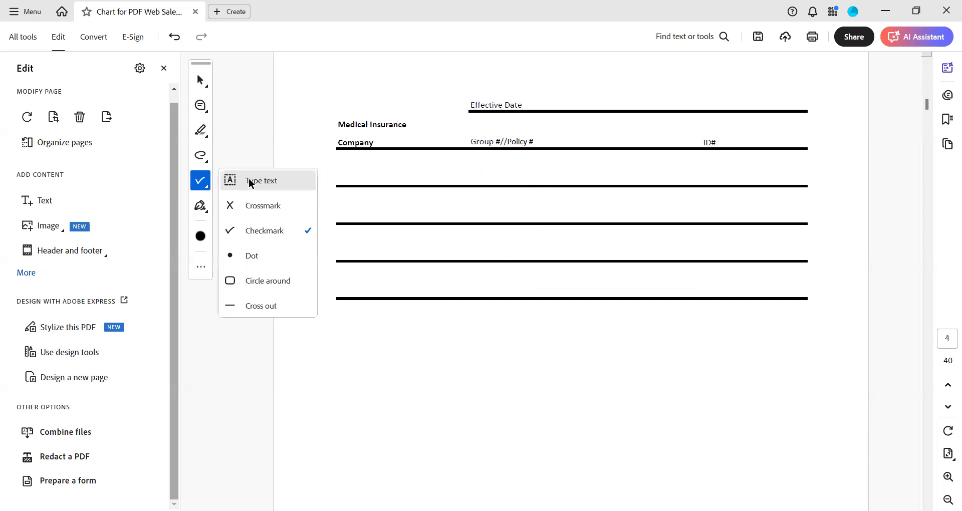
left_click(249, 180)
left_click(375, 173)
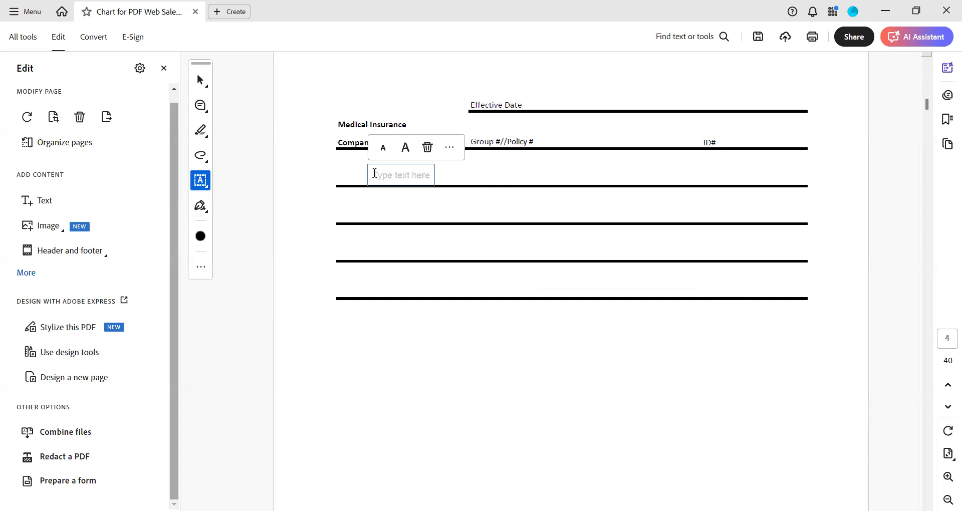
type("Th")
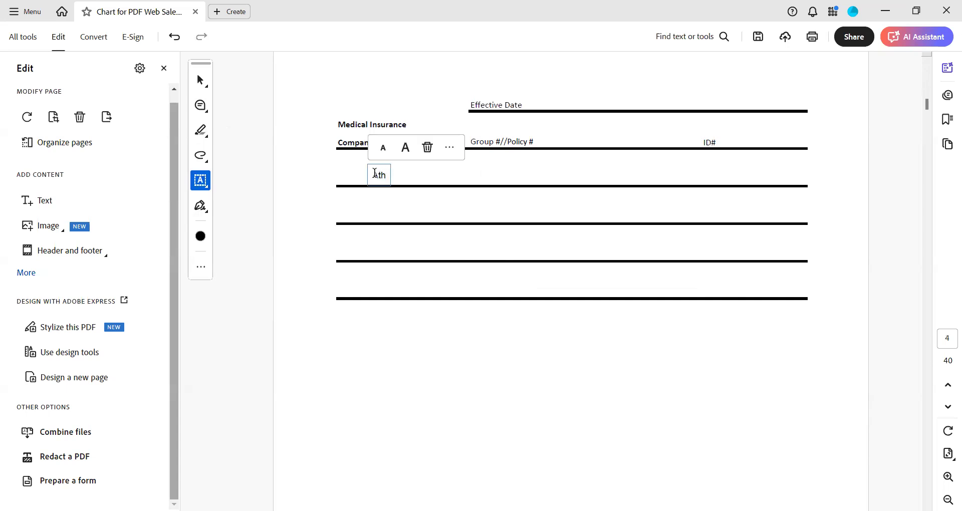
type("e")
key("BackSpace")
key("BackSpace")
key("BackSpace")
type("Anthem Blue Cro")
key("BackSpace")
key("BackSpace")
type("ross")
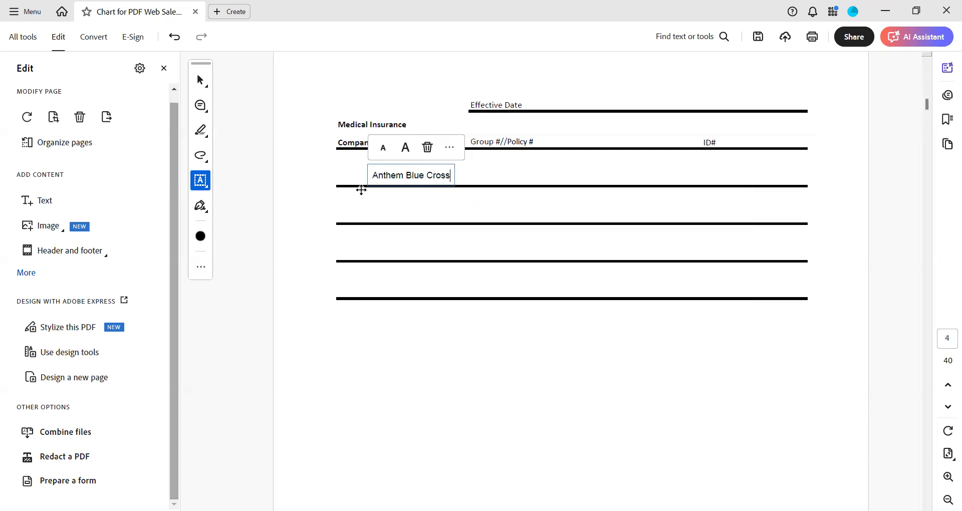
left_click(507, 183)
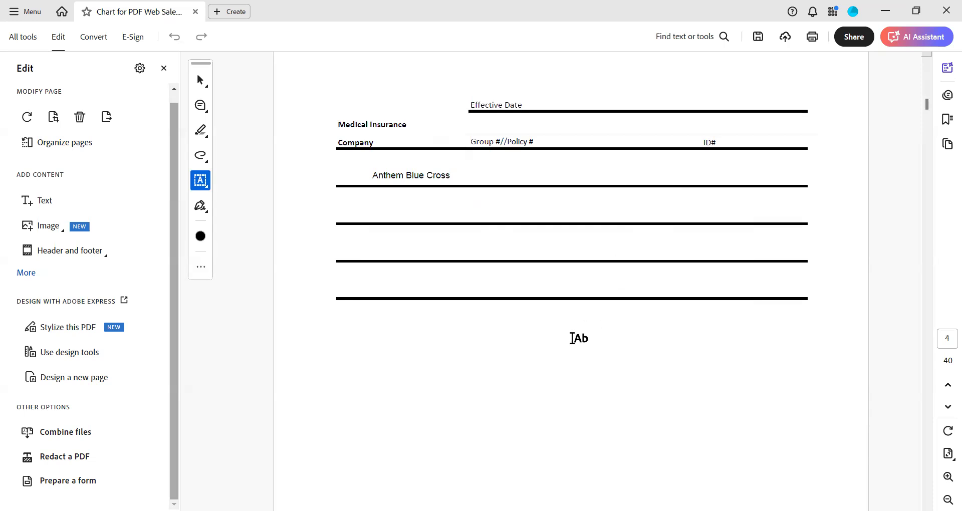
scroll(571, 338, "down", 3)
scroll(572, 338, "up", 3)
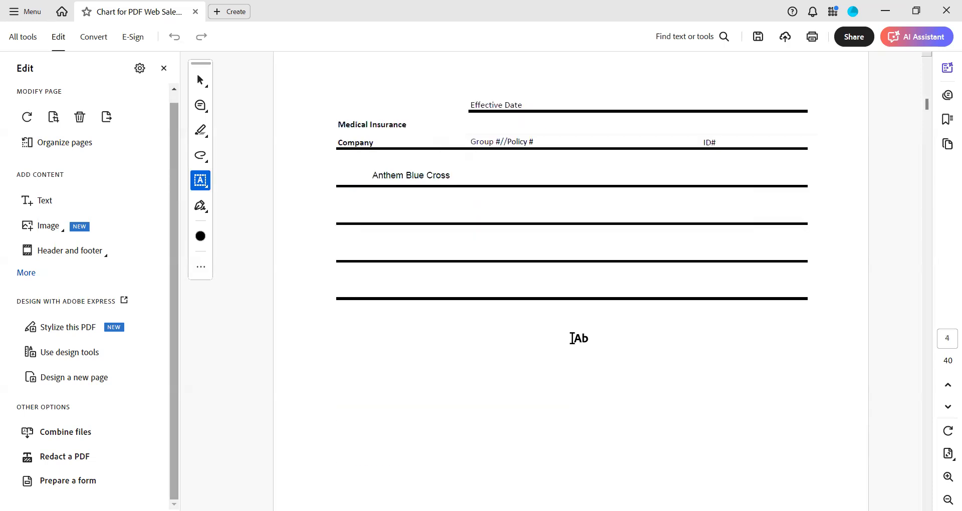